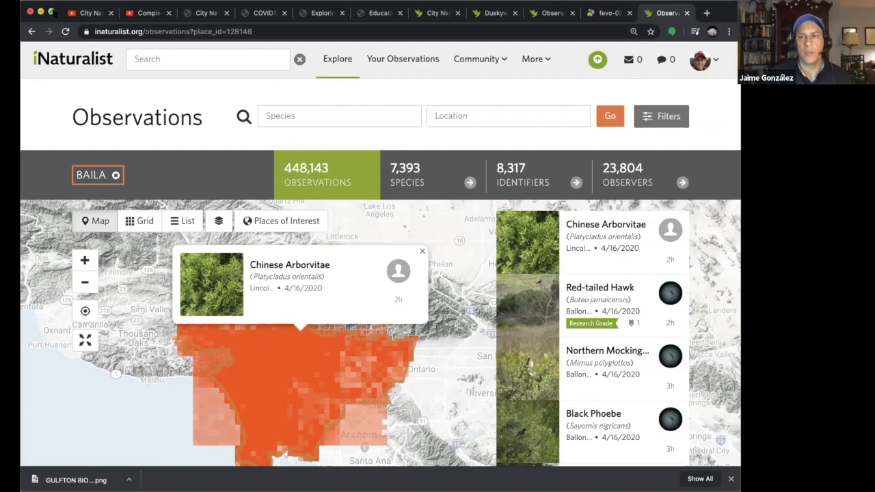
Step: Go to the iNaturalist places page and open the form for adding a new place
click(52, 12)
click(499, 53)
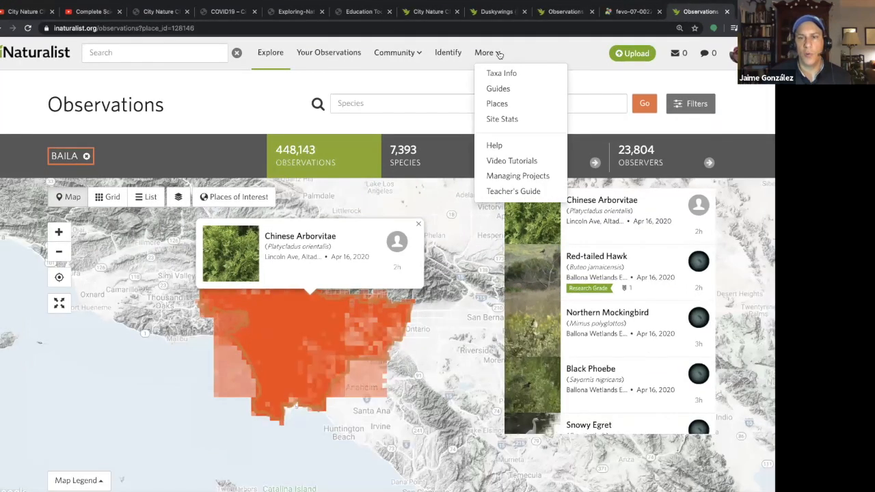
click(498, 104)
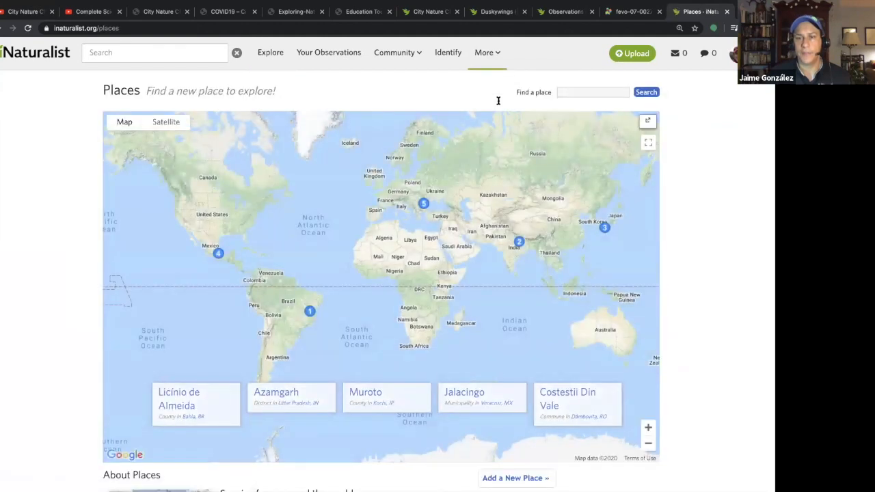
scroll(686, 333, down, 1)
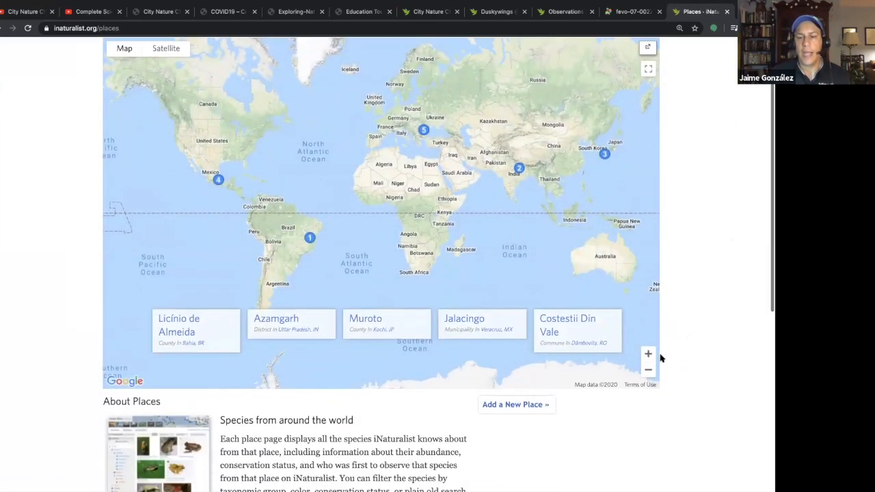
click(532, 408)
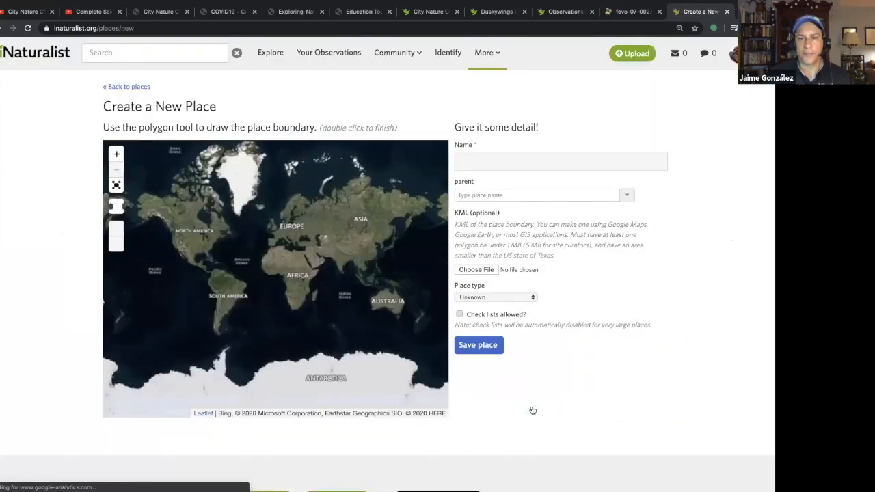
Step: Name the new place Braes Heights and start choosing its KML boundary file
click(541, 163)
text(Bra)
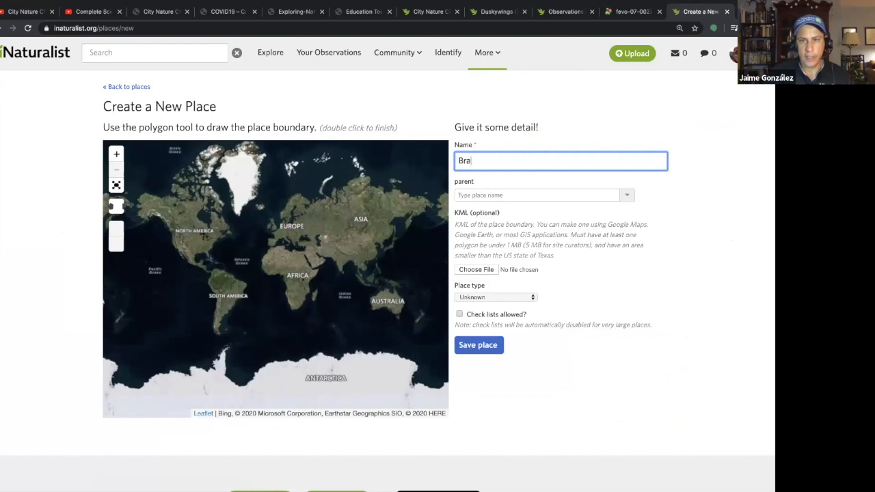
text(es Heights)
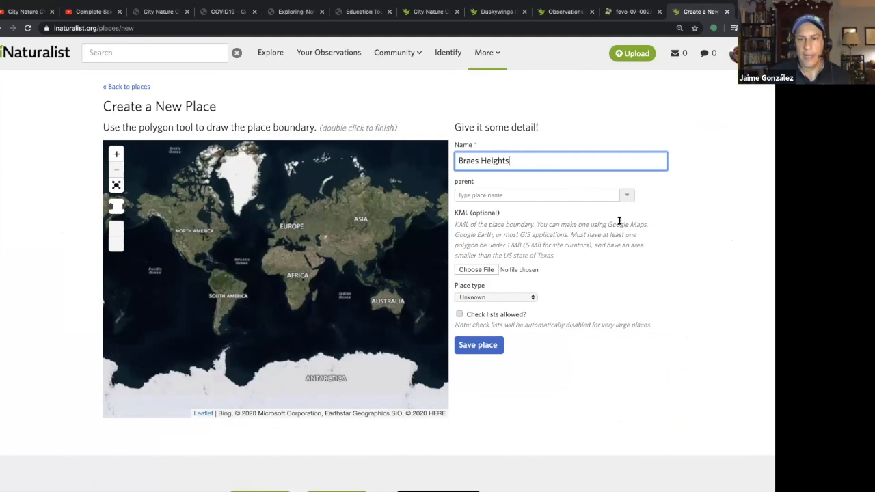
click(480, 272)
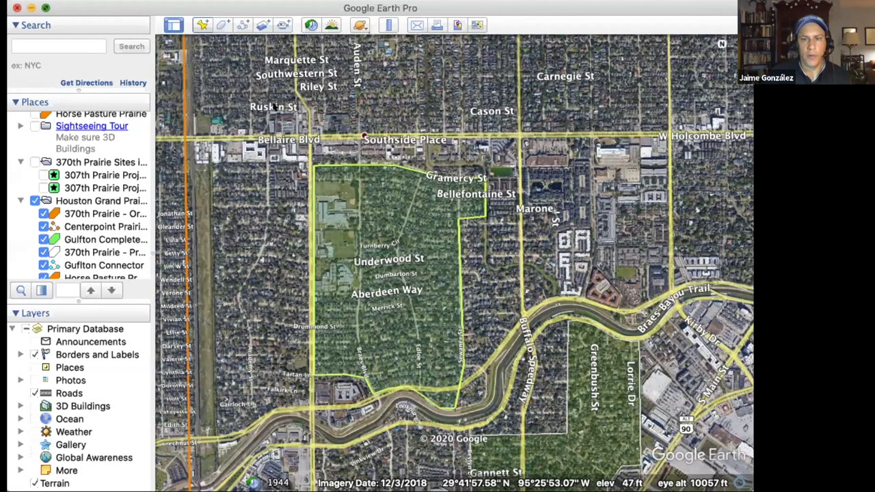
Step: In Google Earth Pro, save the Braes Heights polygon to the Desktop as a KML file named Braes Heights
click(45, 7)
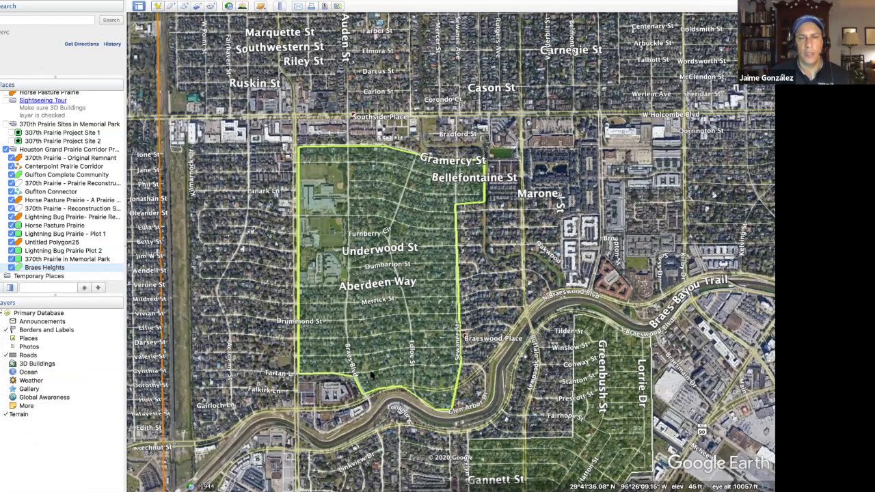
mouse_move(113, 5)
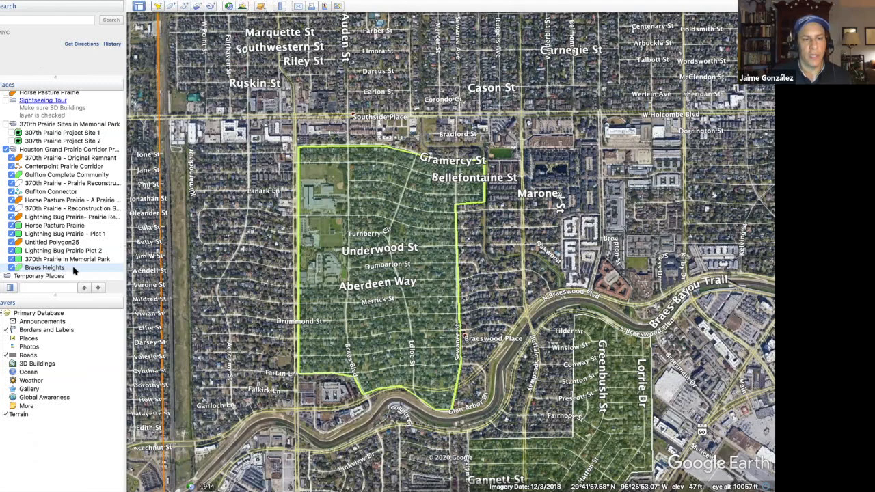
right_click(75, 270)
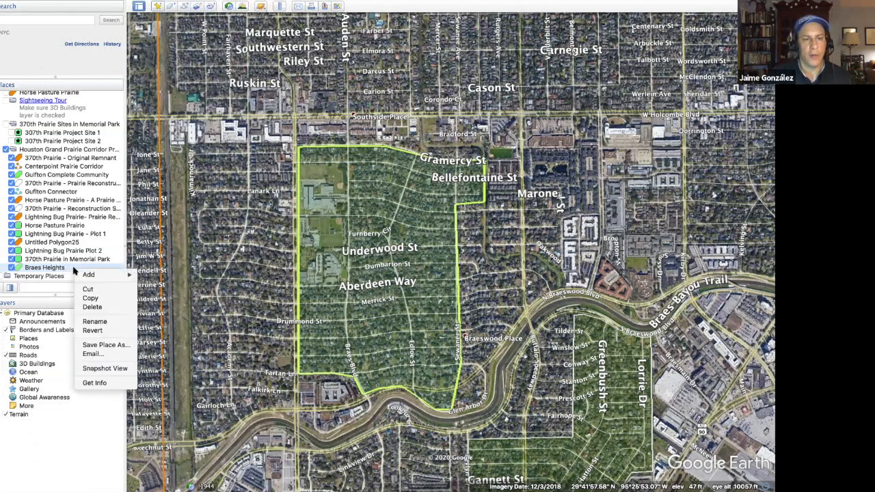
click(99, 345)
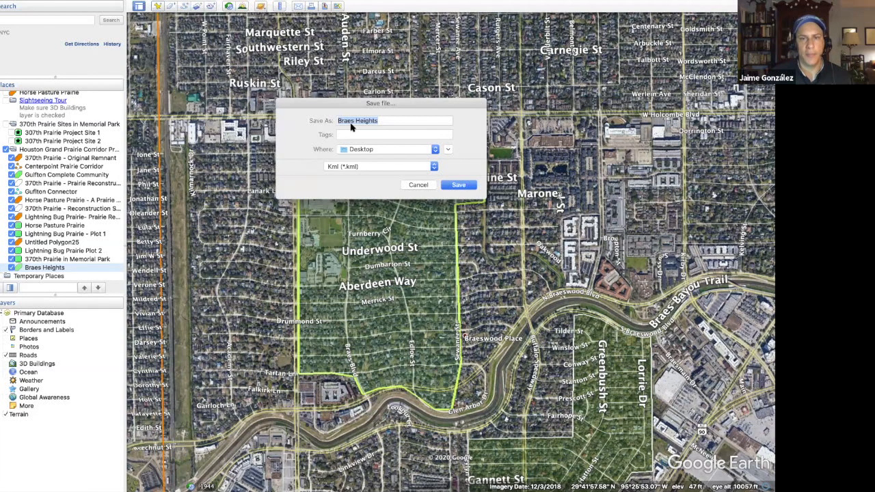
click(458, 186)
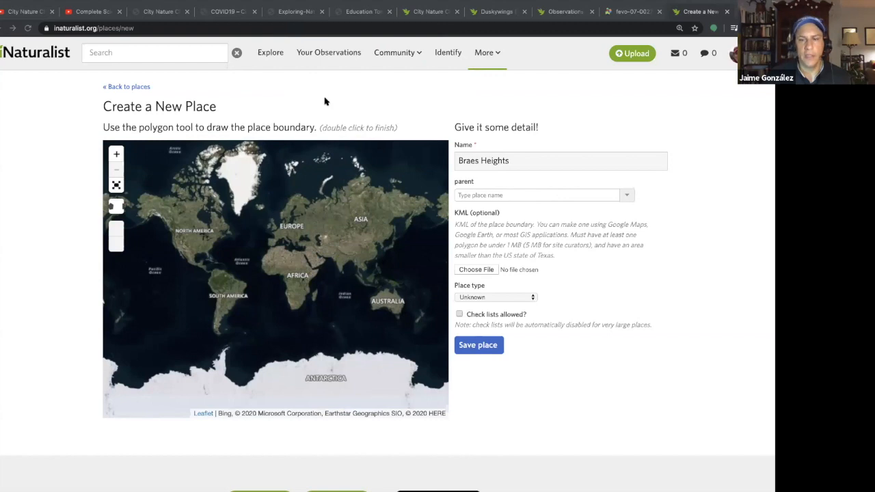
Step: Save the new iNaturalist place with Braes Heights.kml as its boundary and Division as its place type
click(550, 313)
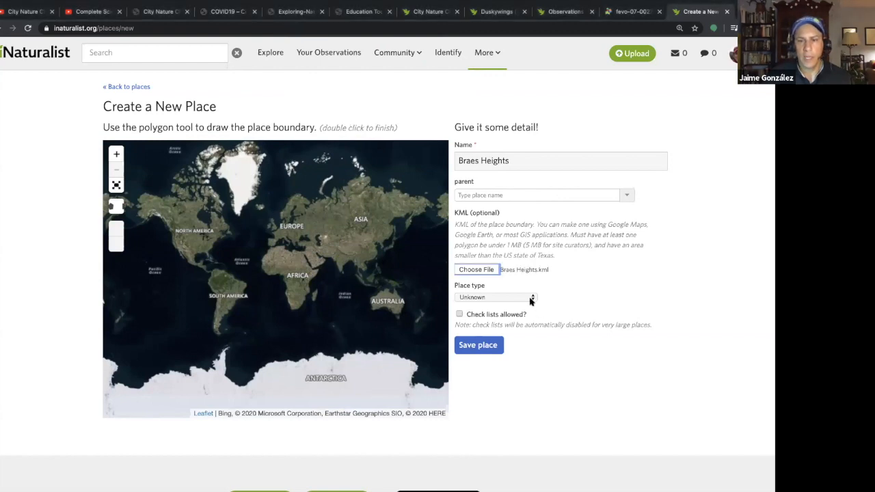
click(532, 301)
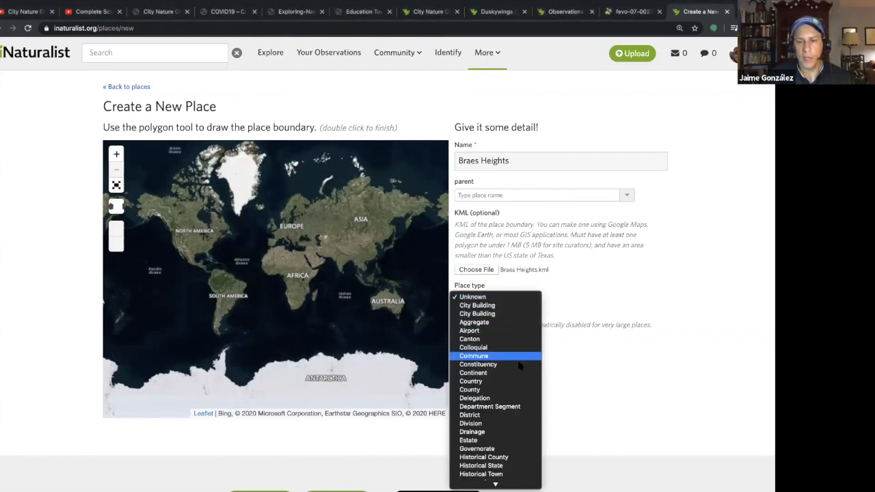
scroll(514, 409, down, 8)
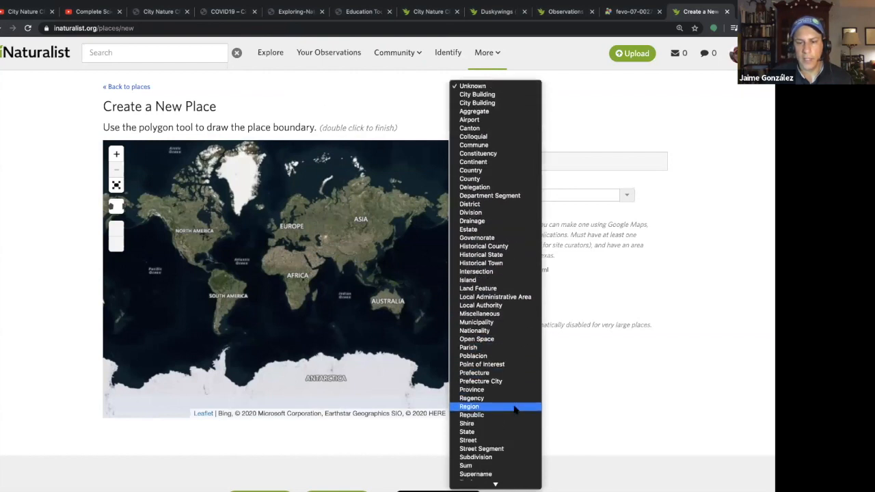
scroll(515, 409, down, 5)
scroll(515, 409, up, 1)
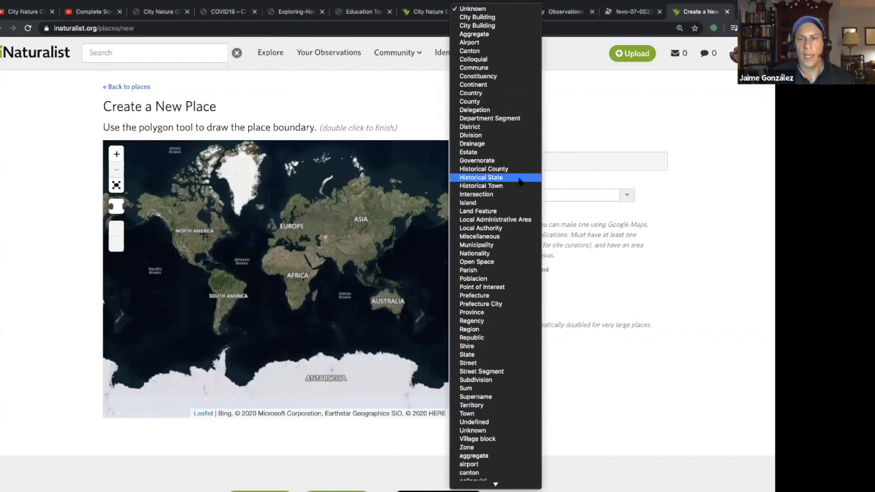
click(517, 136)
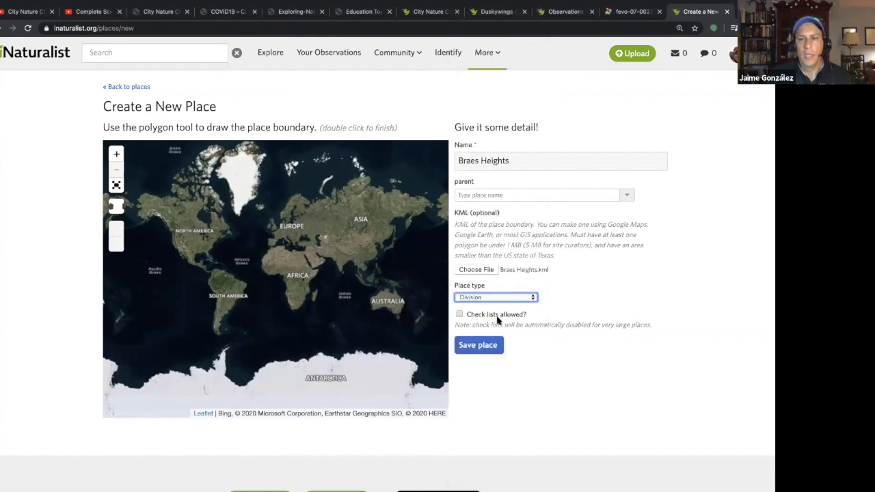
click(485, 348)
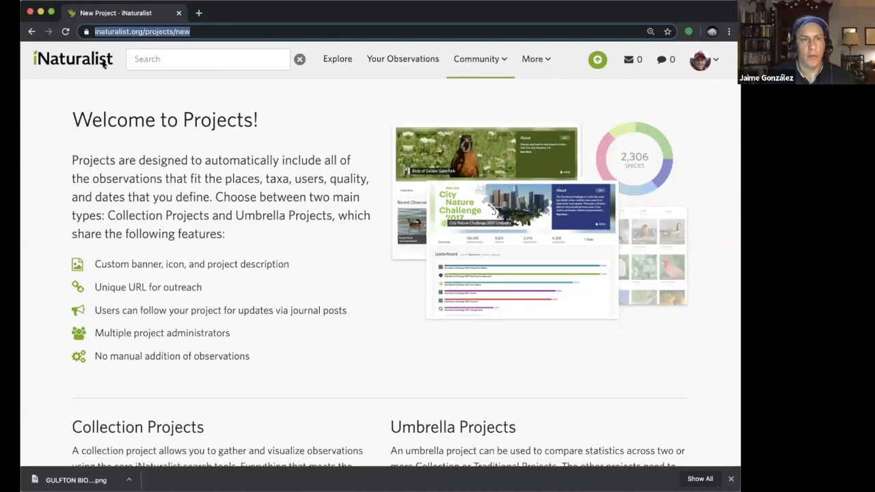
Step: Go to the account's home page and open the list of your own projects
click(103, 63)
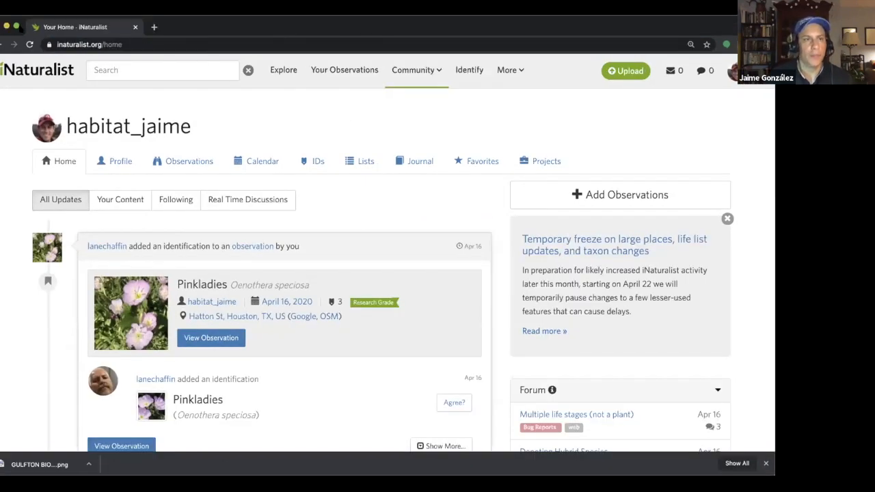
click(16, 26)
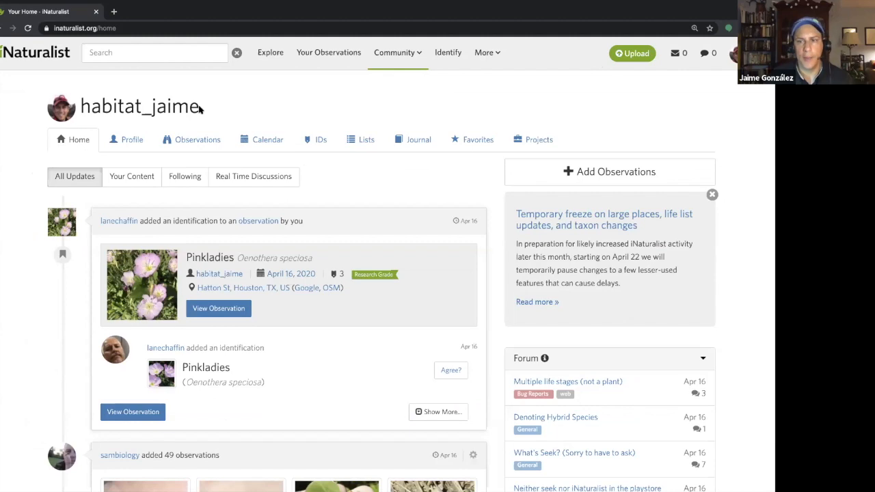
click(539, 139)
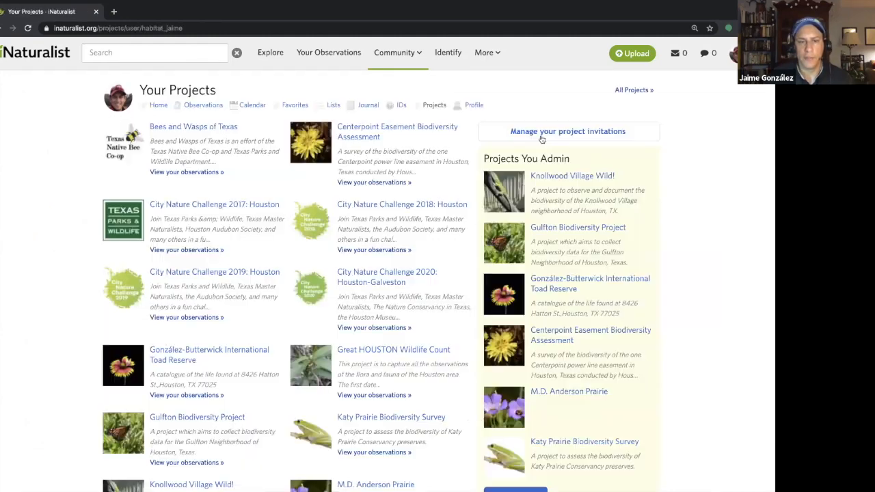
Step: Start a new project of the Collection type
scroll(431, 251, down, 3)
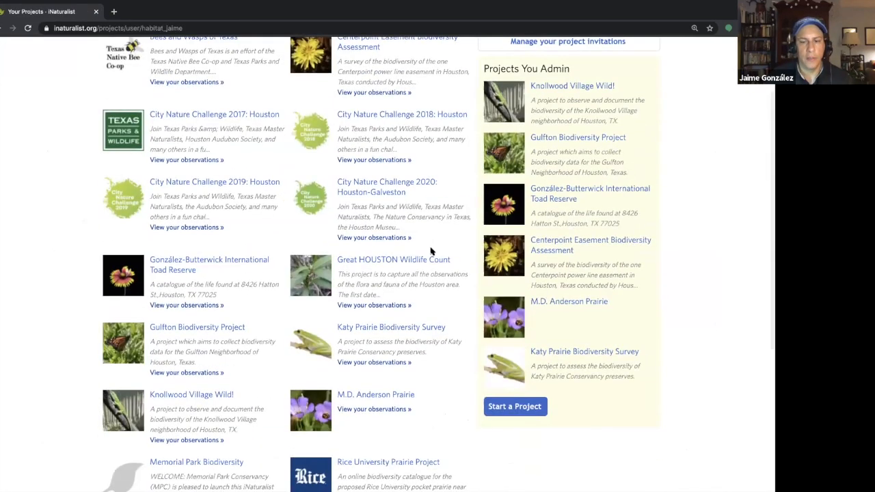
scroll(430, 252, down, 2)
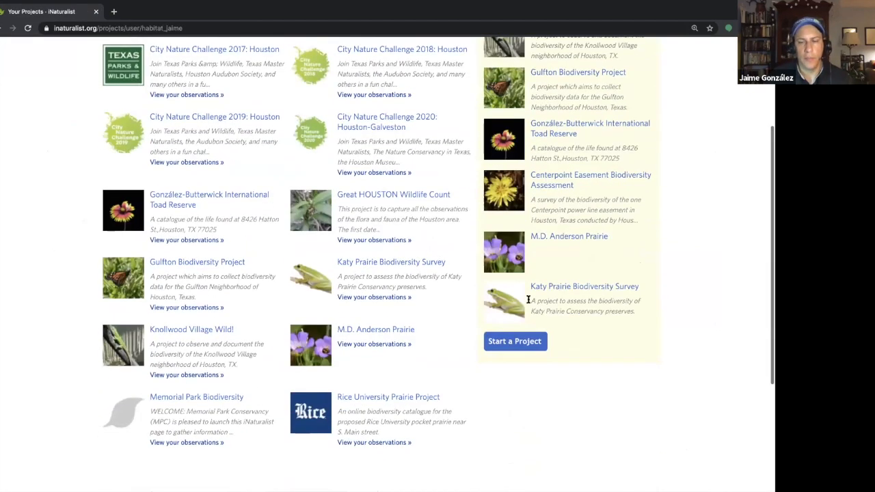
click(514, 342)
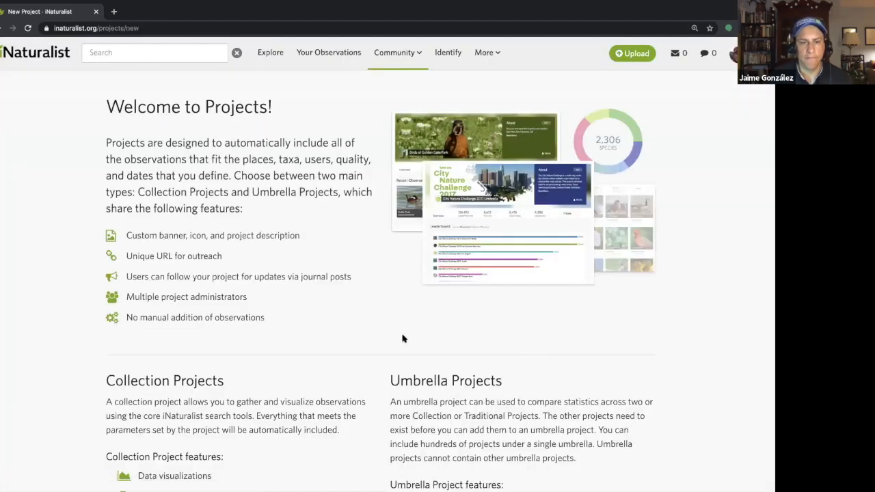
scroll(383, 335, down, 5)
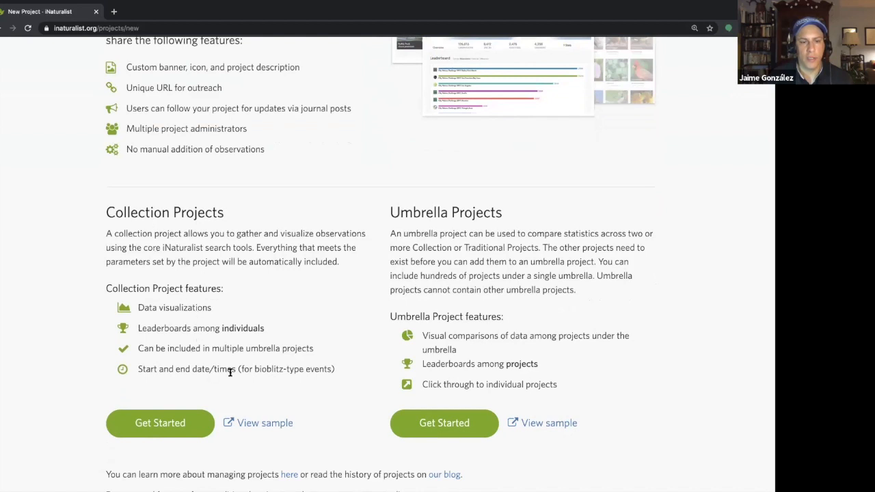
click(160, 428)
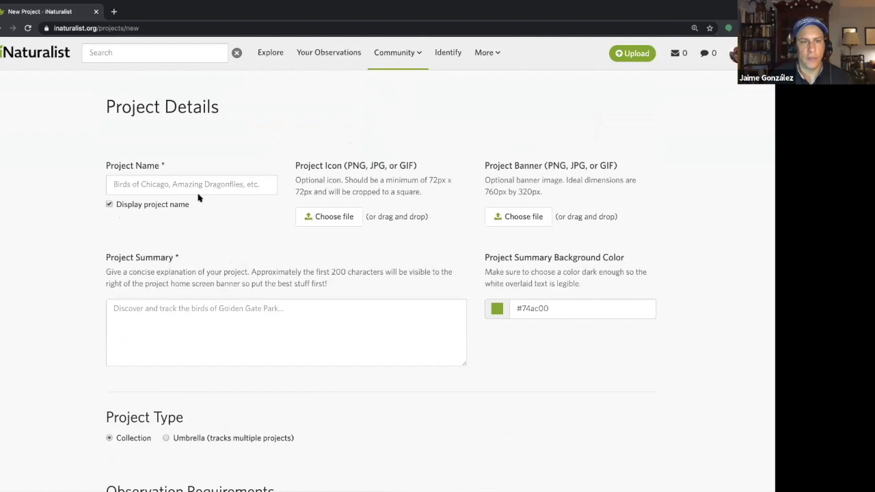
Step: Name the new collection project Braes Heights
click(203, 184)
text(Bra)
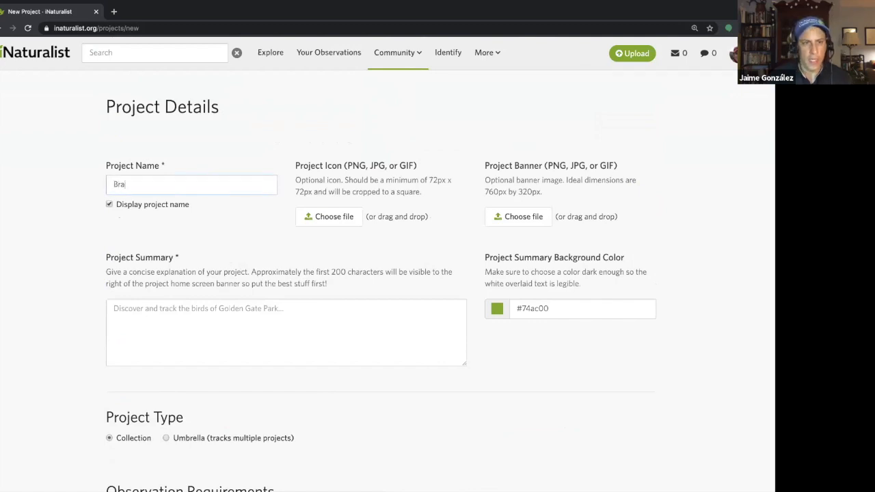
text(es Heights)
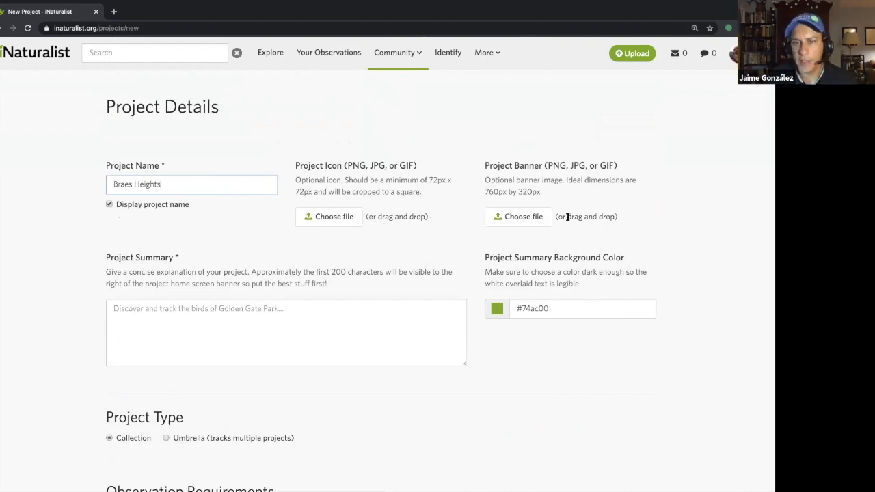
Step: Add Braes Heights.png as the project banner and Coreopsis.jpeg as the project icon
click(543, 222)
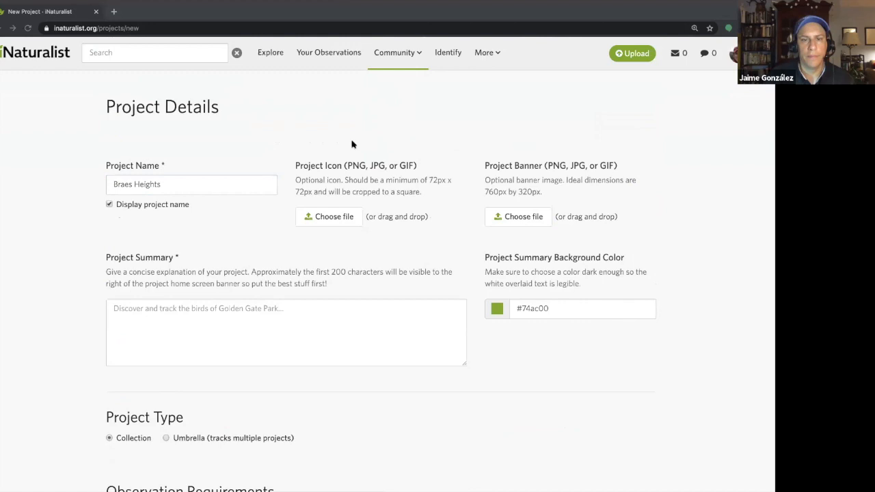
double_click(329, 48)
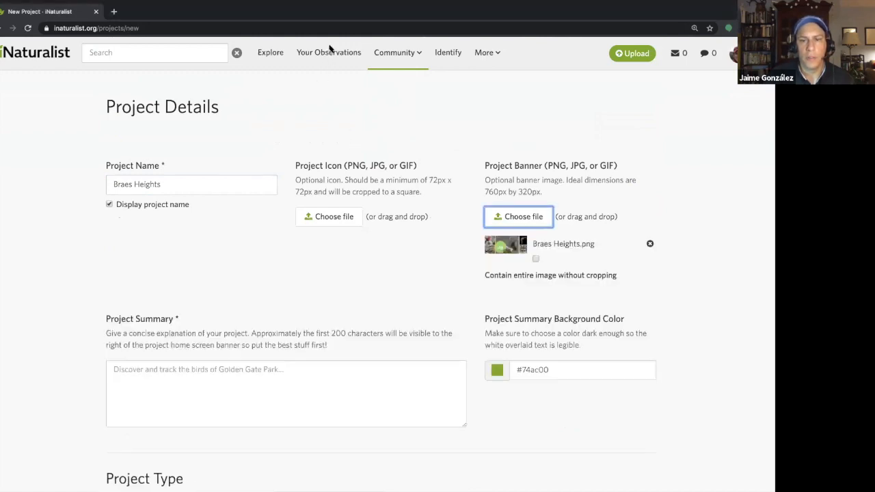
click(351, 218)
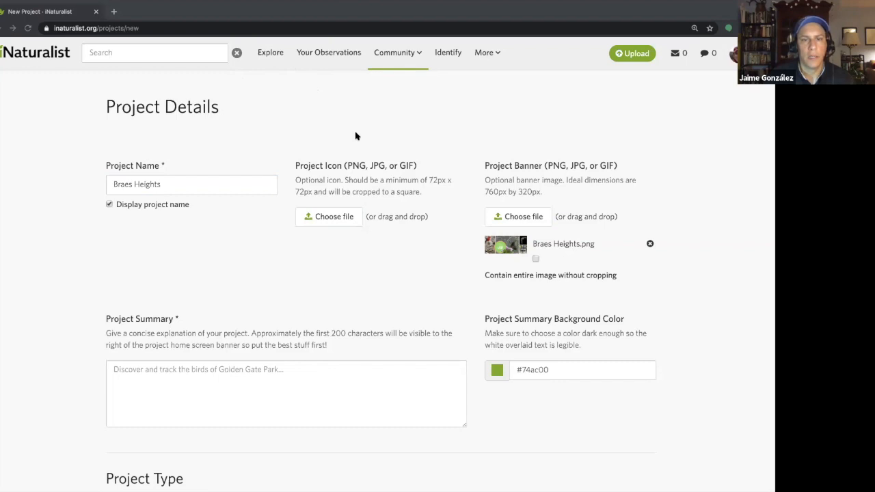
double_click(316, 75)
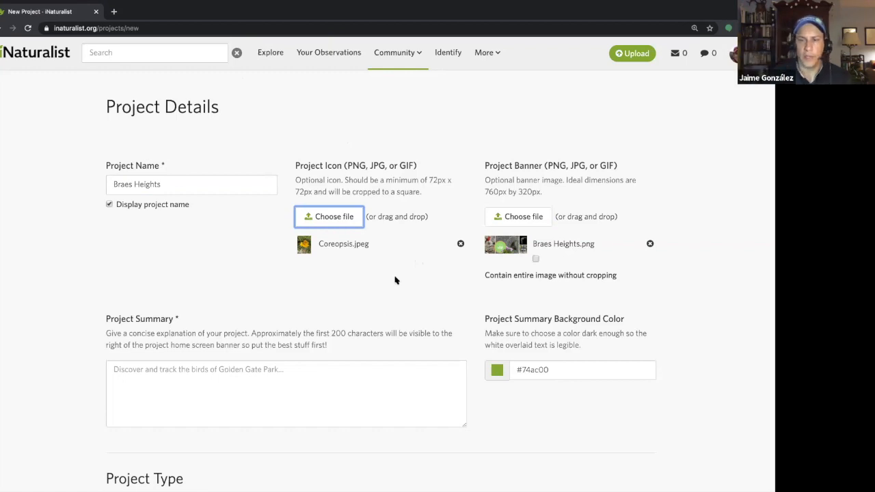
Step: Enter "A project to observe and enjoy the biodiversity of the Braes Heights neighborhood in Houston, TX." as the project summary
scroll(399, 292, down, 3)
click(338, 279)
text(A project to)
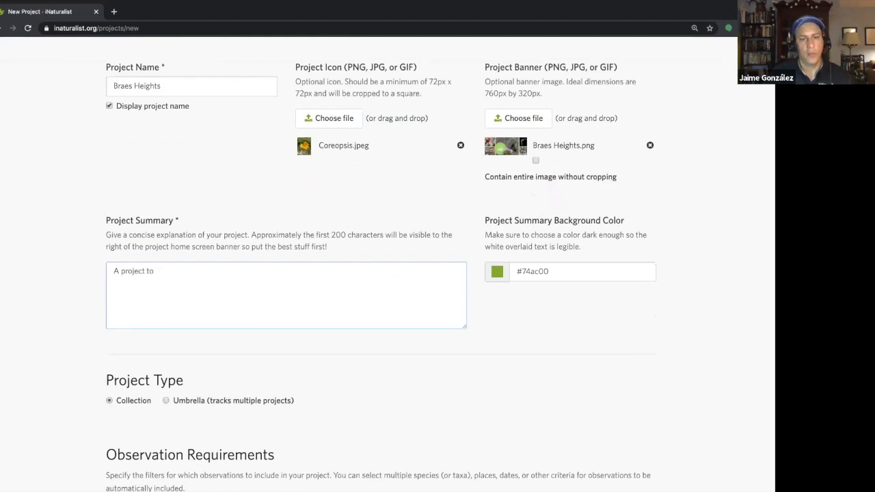
text( observae and enjoy the )
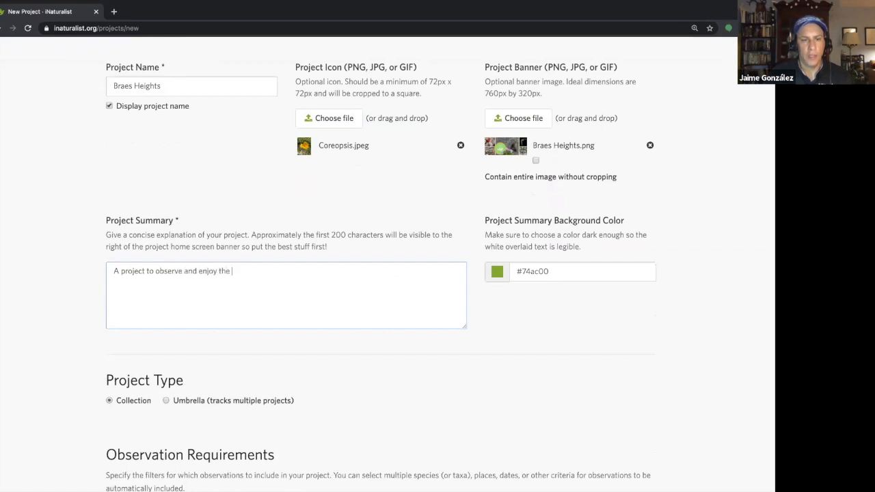
text(biodiversity of the Br)
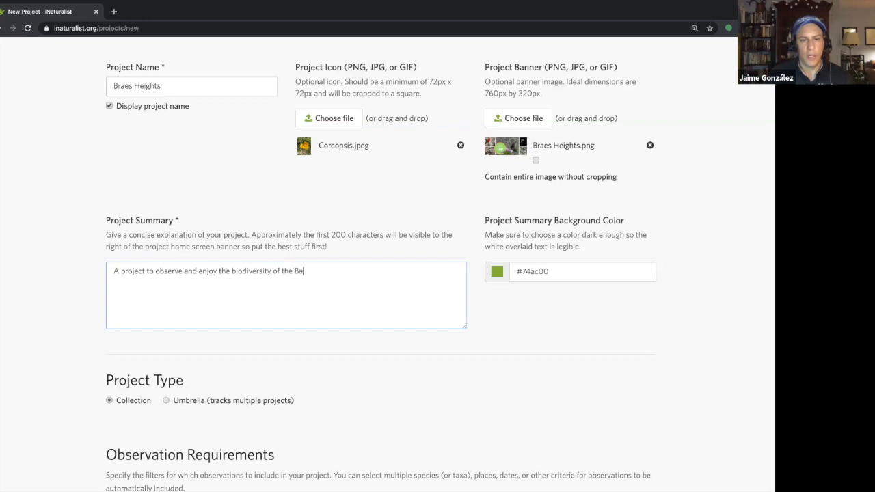
text(aes Heights nei)
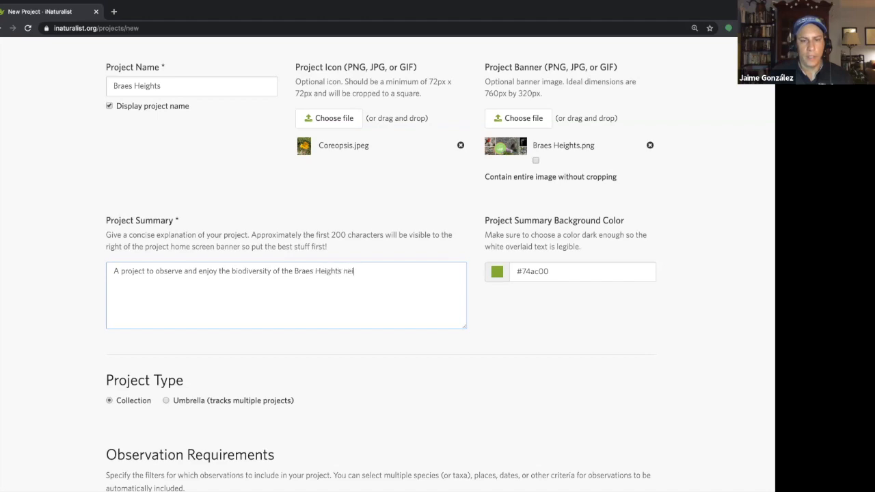
text(ghborho)
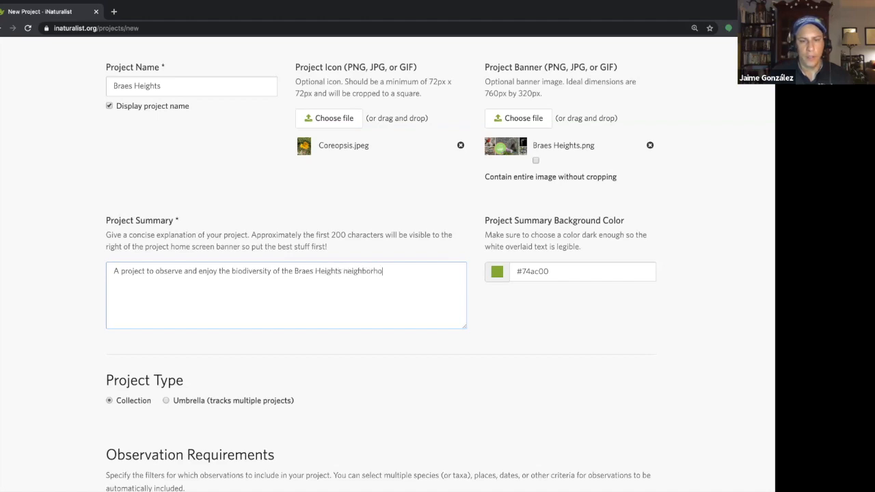
text(od in Houston)
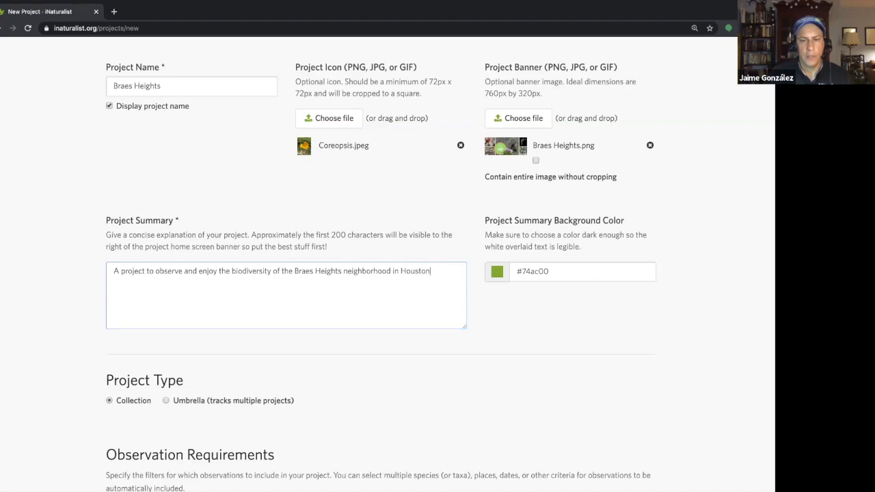
key(BackSpace)
key(BackSpace)
key(BackSpace)
key(BackSpace)
key(BackSpace)
key(BackSpace)
key(BackSpace)
key(BackSpace)
key(BackSpace)
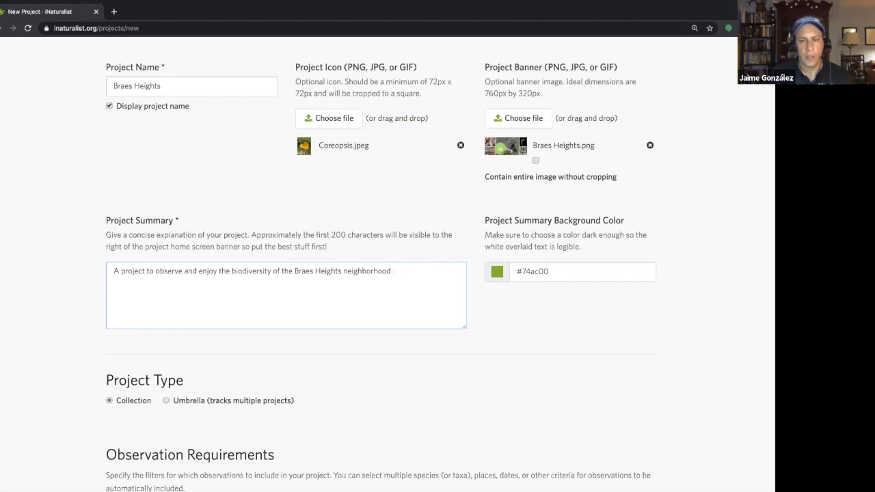
text(n Houston, TX.)
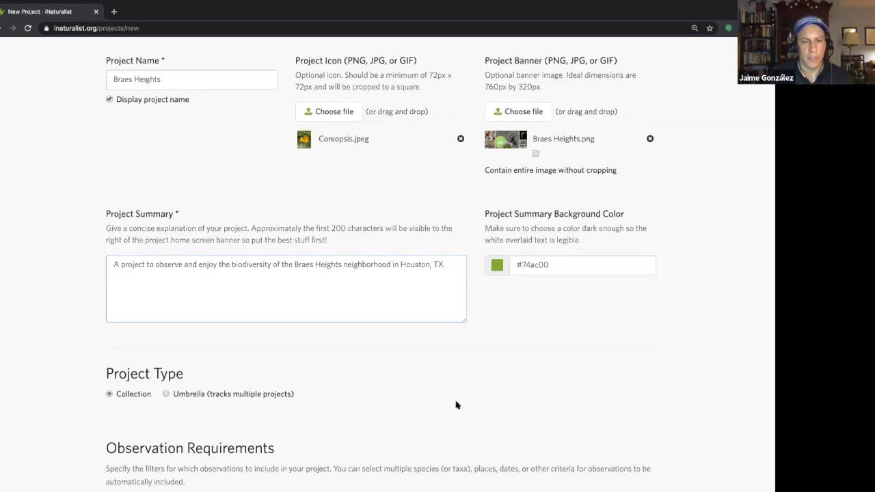
Step: Limit the project's observation requirements to the Braes Heights place
scroll(456, 407, down, 3)
scroll(456, 407, down, 6)
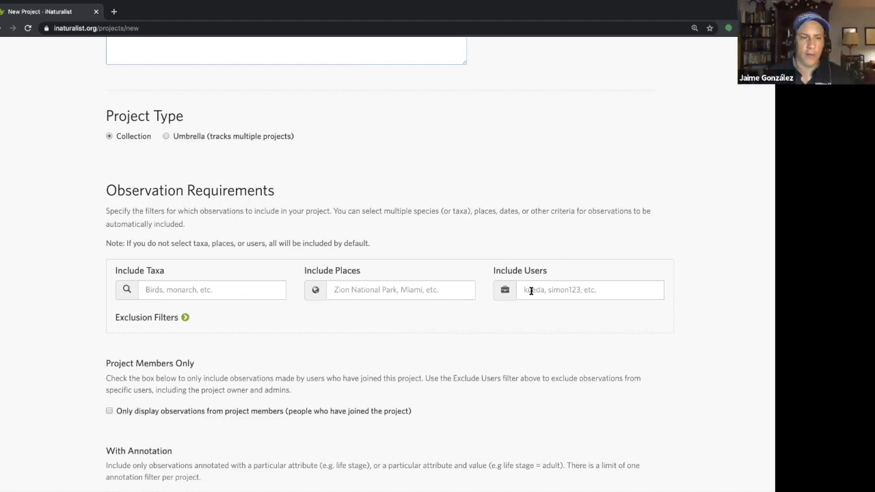
click(415, 290)
text(Braes)
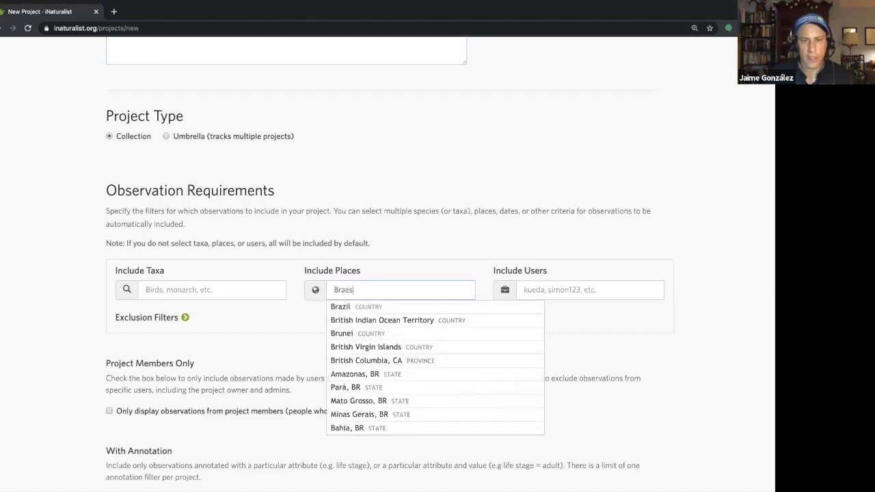
text( he)
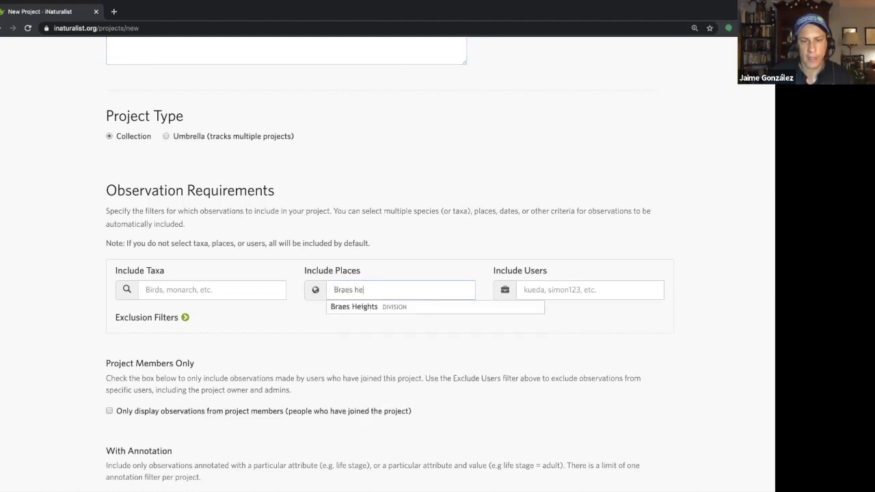
click(409, 308)
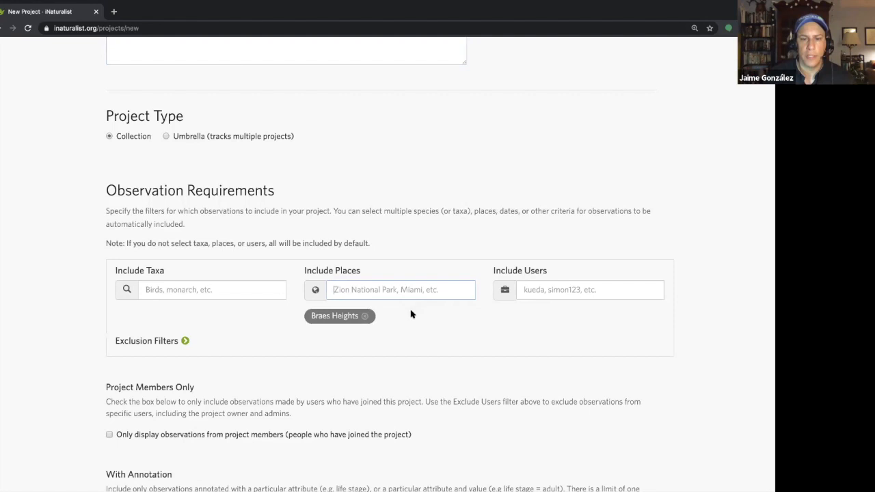
Step: Leave the remaining observation filters at their defaults and create the project
scroll(449, 360, down, 3)
scroll(449, 360, down, 5)
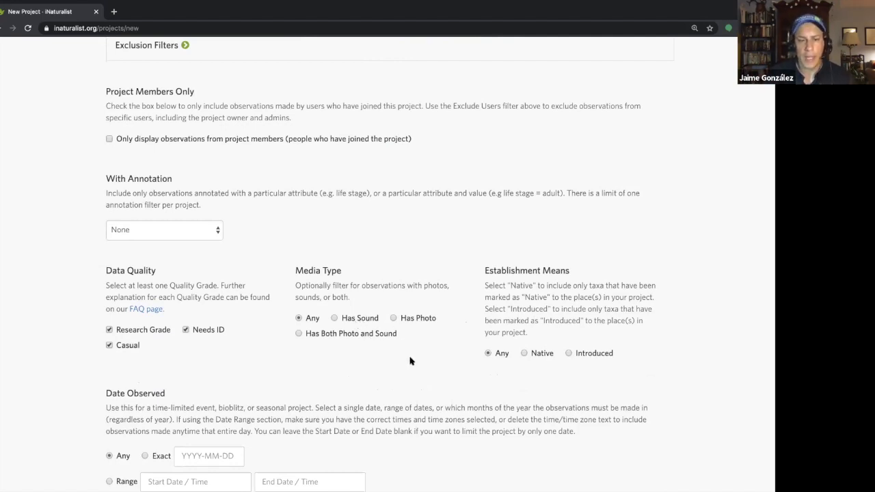
scroll(410, 361, down, 3)
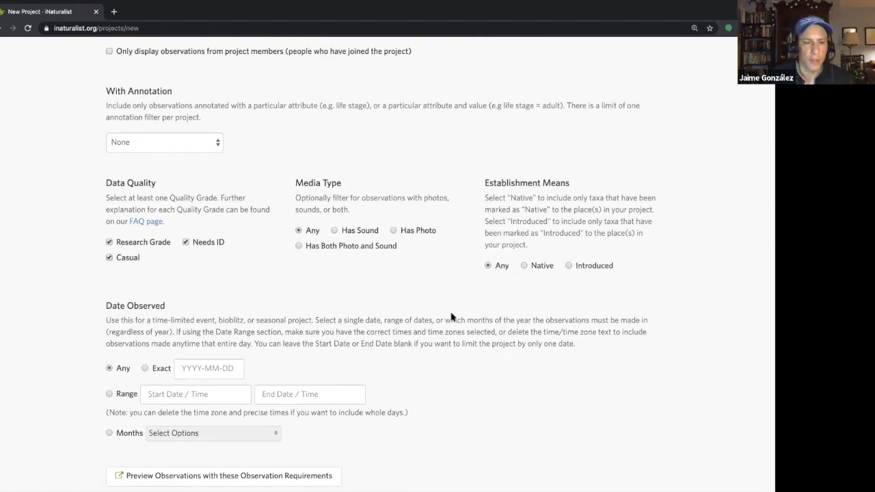
scroll(452, 316, down, 3)
scroll(461, 317, down, 2)
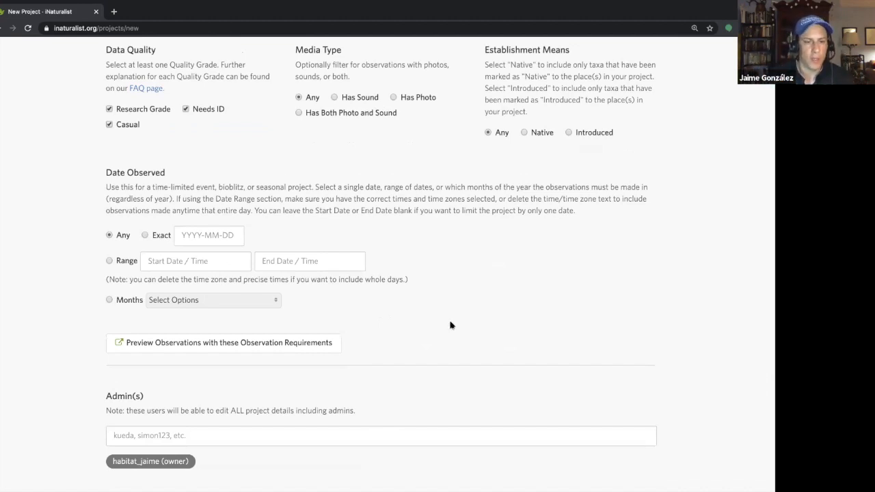
scroll(448, 326, down, 3)
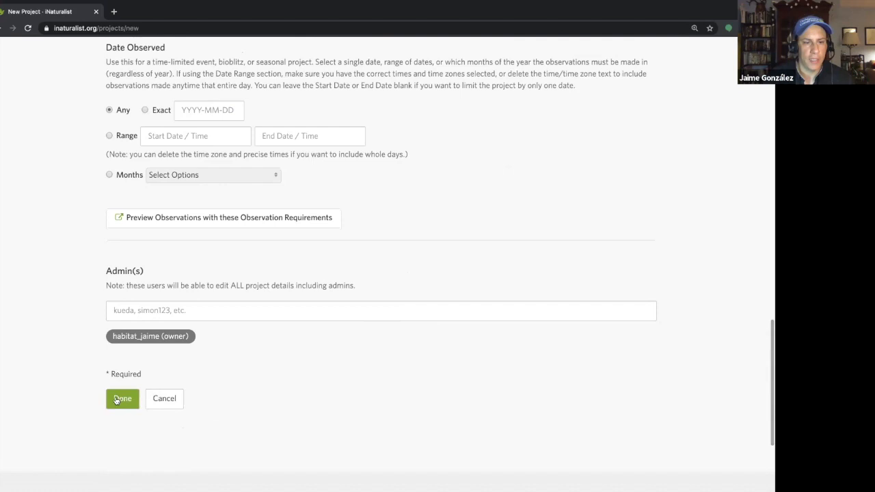
click(118, 402)
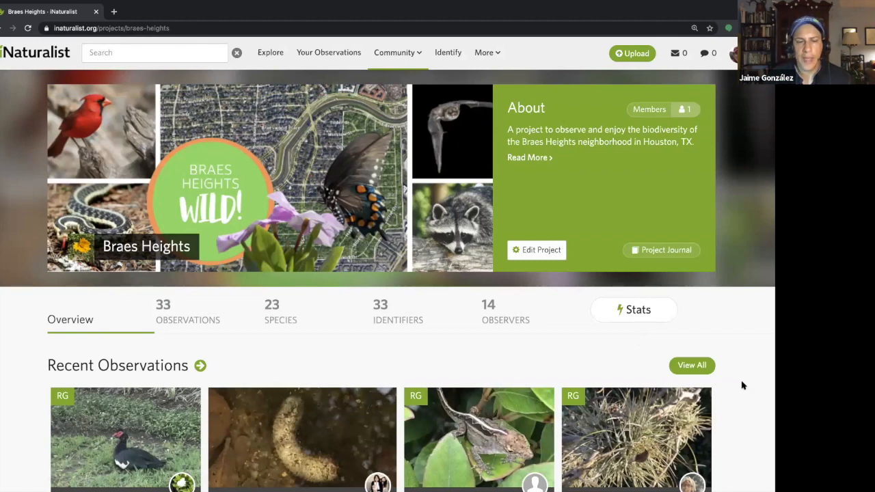
Step: Look over the new project's recent observations, check its observations and species lists, and return to the overview
scroll(743, 386, down, 1)
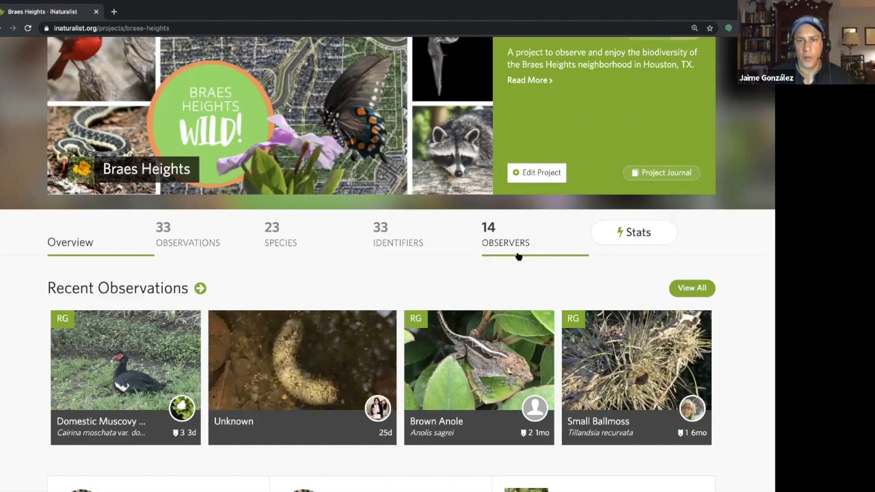
scroll(739, 324, down, 3)
scroll(739, 325, up, 2)
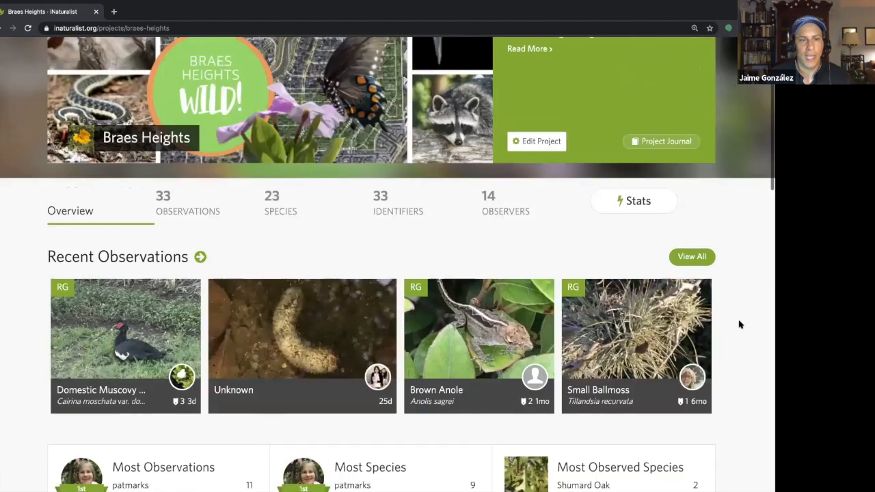
scroll(739, 324, up, 1)
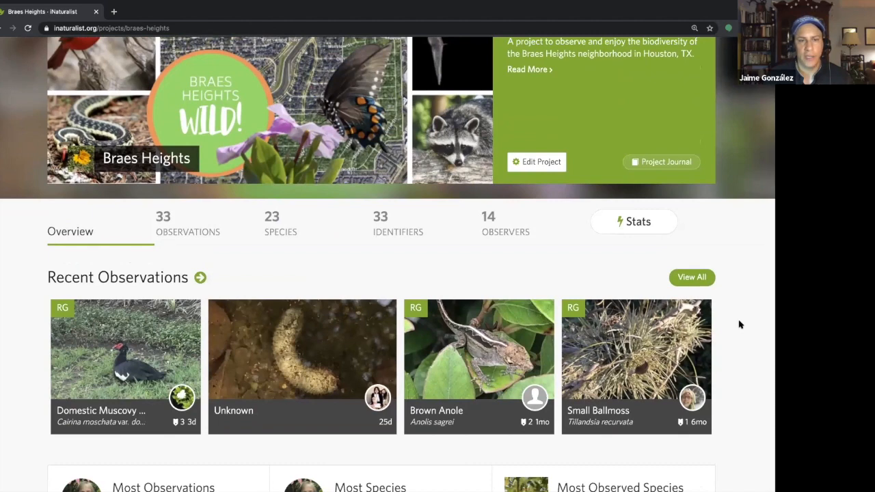
click(208, 233)
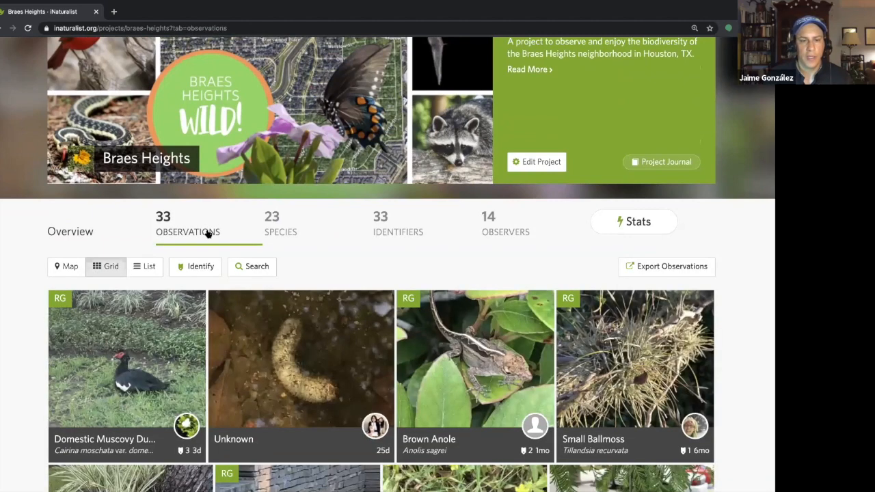
click(270, 232)
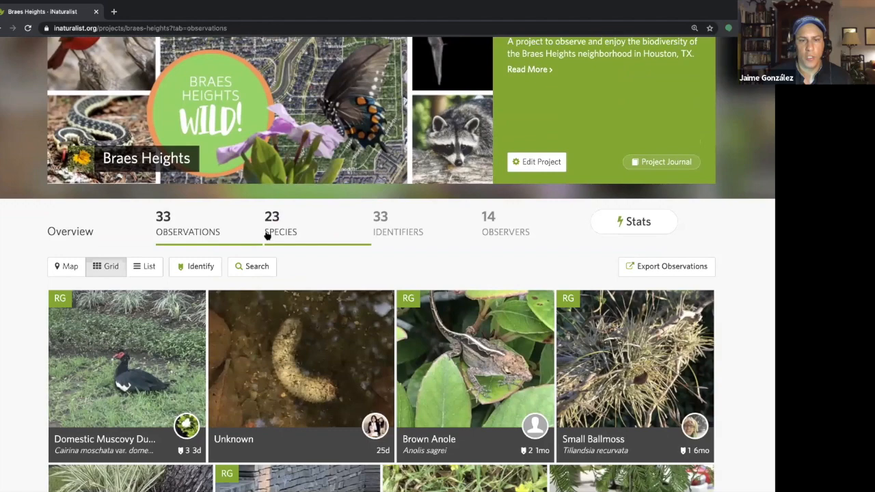
click(81, 235)
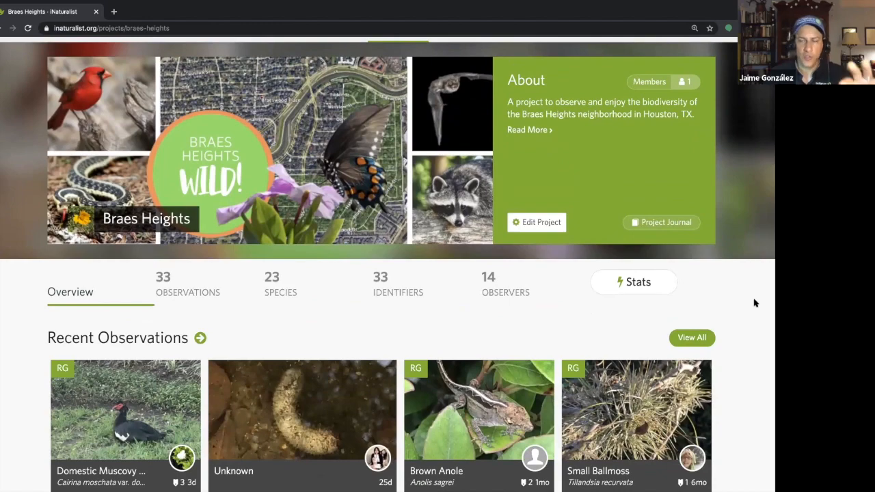
Step: Examine the project overview's leaderboards, requirements, stats and the map of observations inside the neighborhood boundary
scroll(755, 303, down, 3)
scroll(755, 303, down, 3)
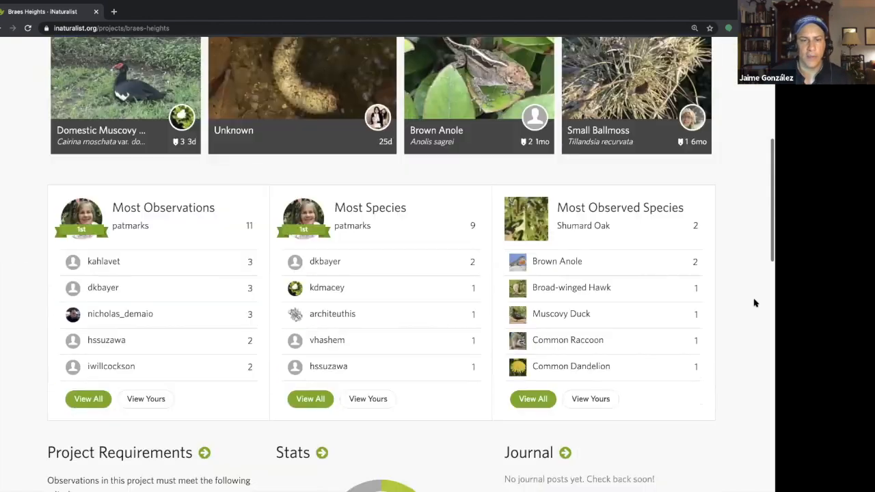
scroll(755, 303, down, 1)
scroll(755, 302, down, 4)
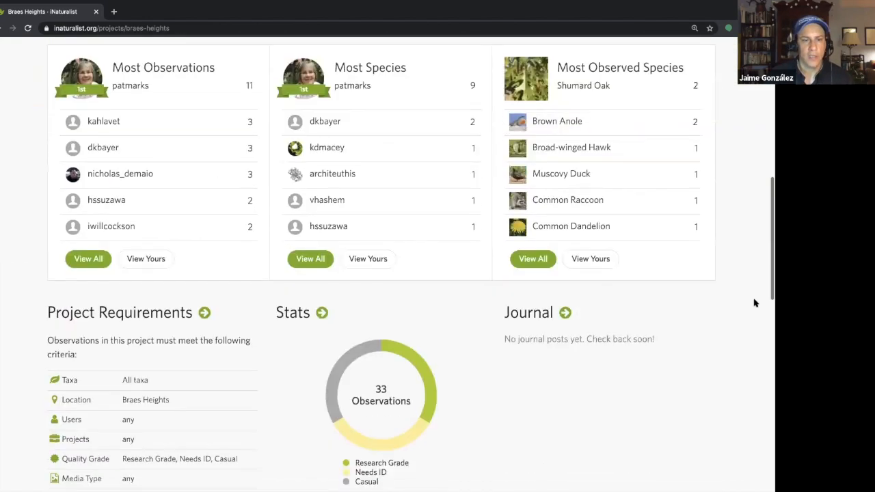
scroll(755, 303, down, 4)
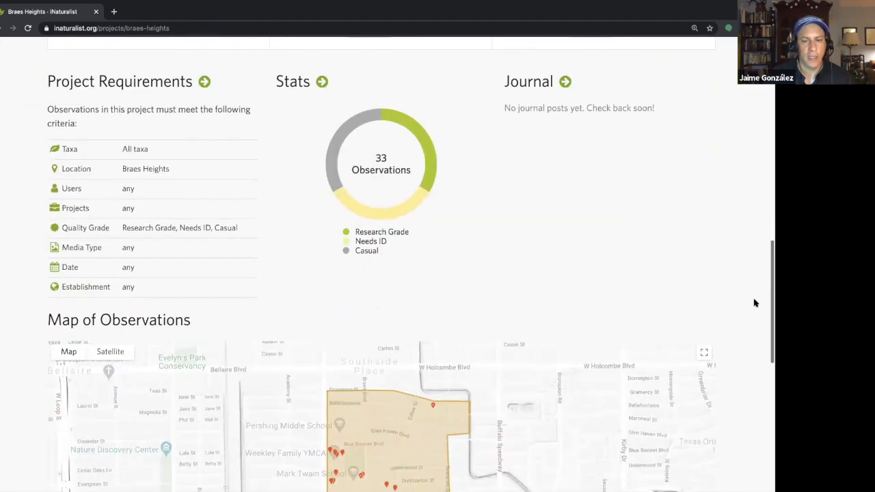
scroll(755, 303, down, 1)
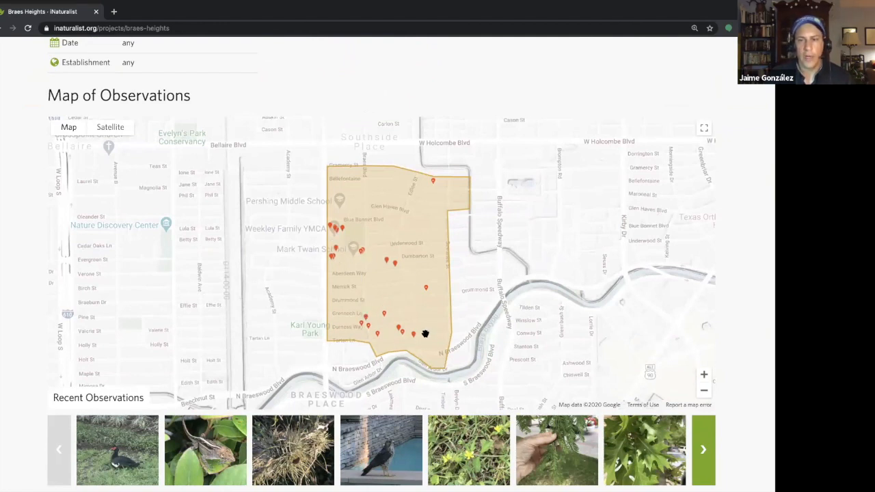
scroll(424, 333, down, 1)
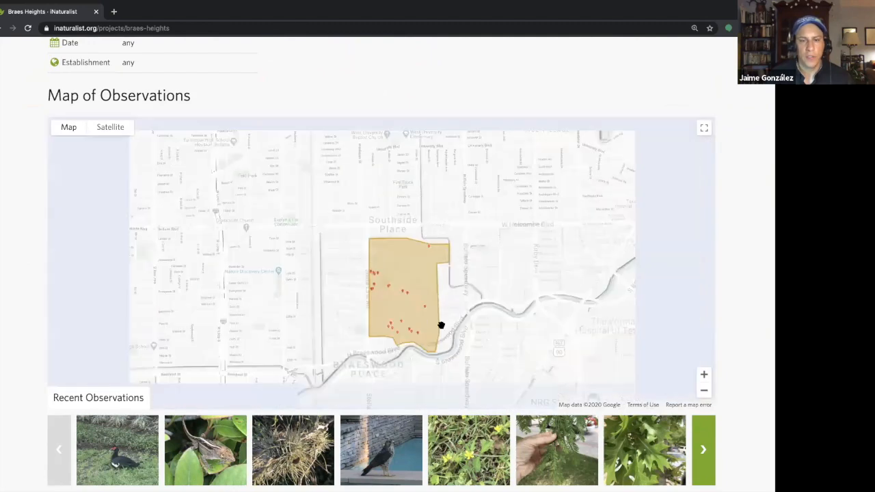
scroll(422, 313, up, 2)
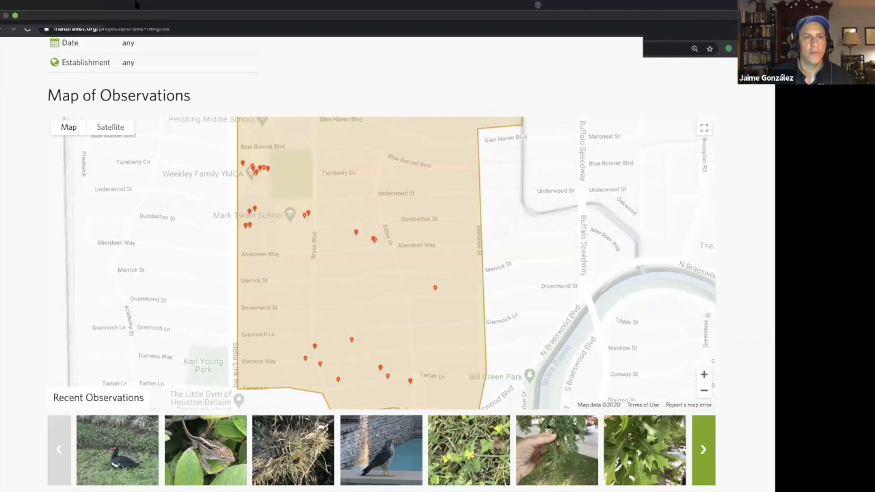
Step: Load inaturalist.org in a new browser tab and open the list of your own projects
click(114, 32)
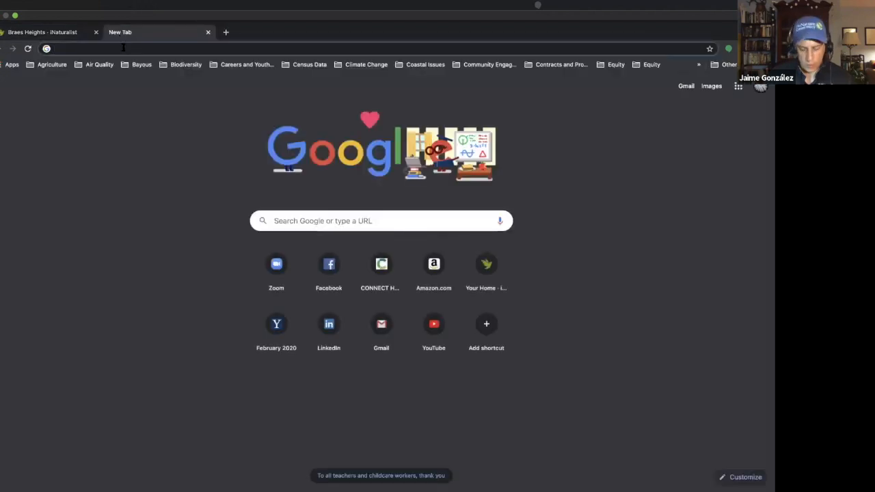
text(inaturalist.org)
key(Return)
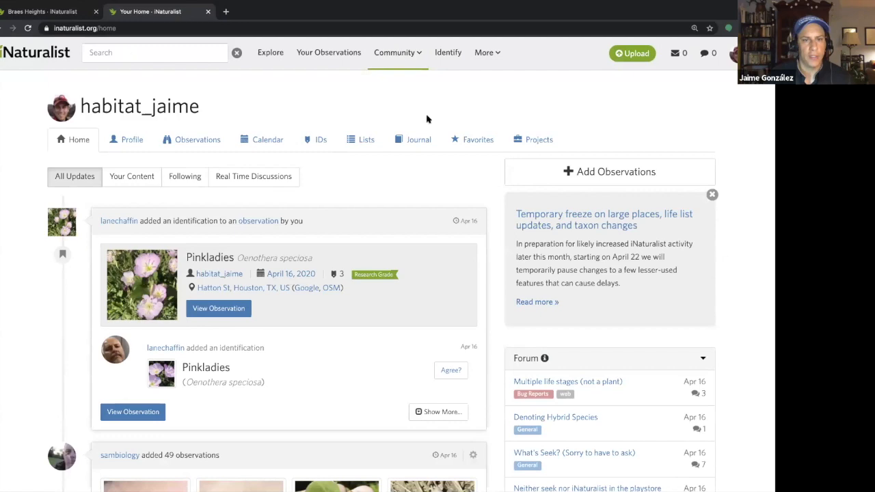
click(517, 139)
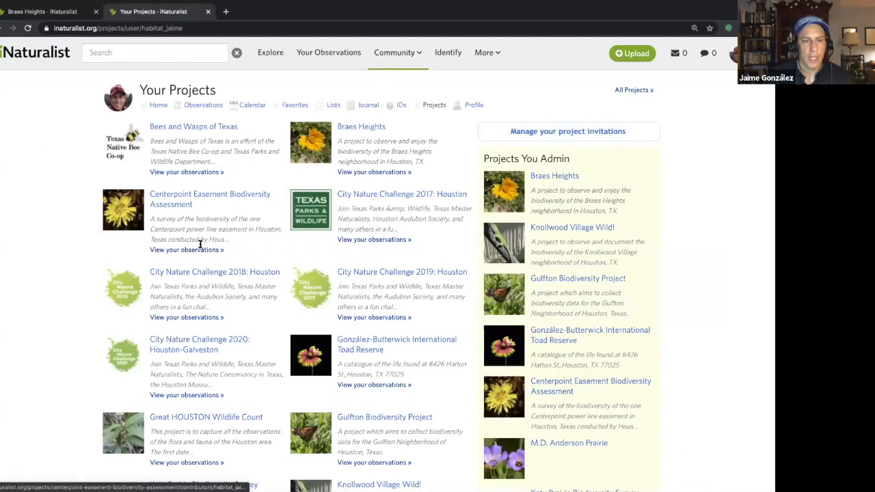
Step: Open the International Toad Reserve project from your projects list
scroll(196, 244, down, 3)
scroll(196, 244, up, 3)
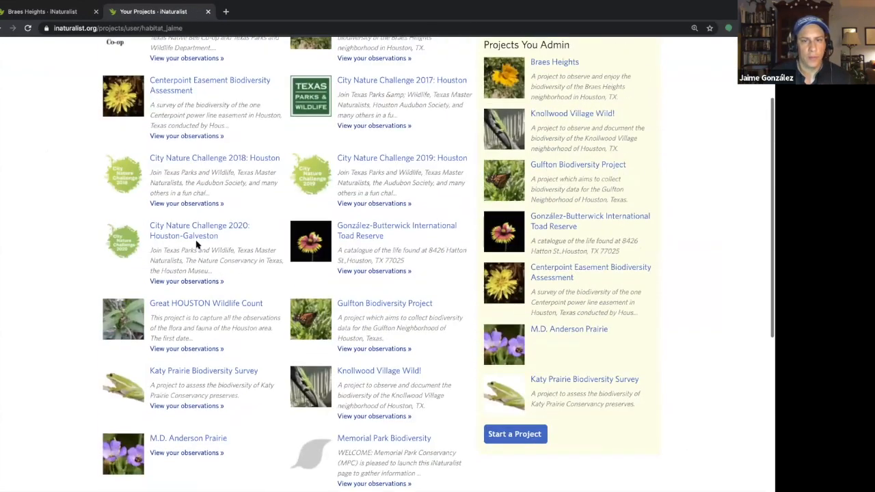
click(362, 255)
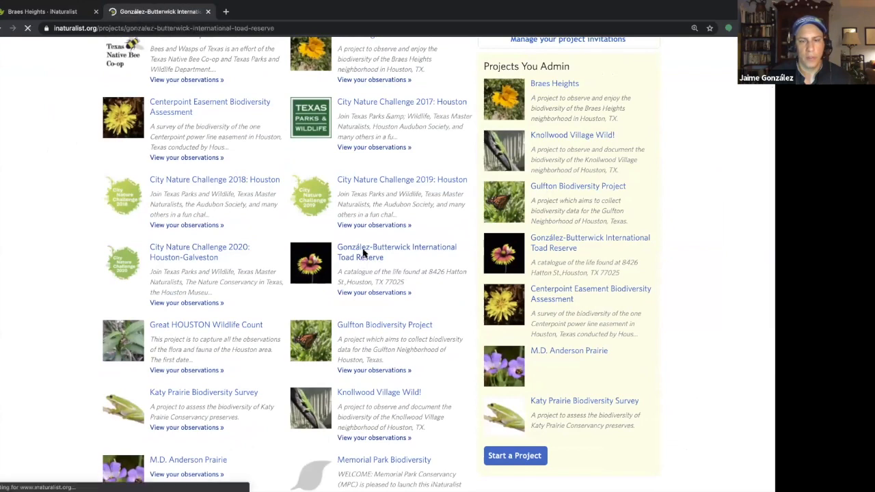
Step: Examine the Toad Reserve project's observation map up close and open its full list of observations
scroll(686, 338, down, 3)
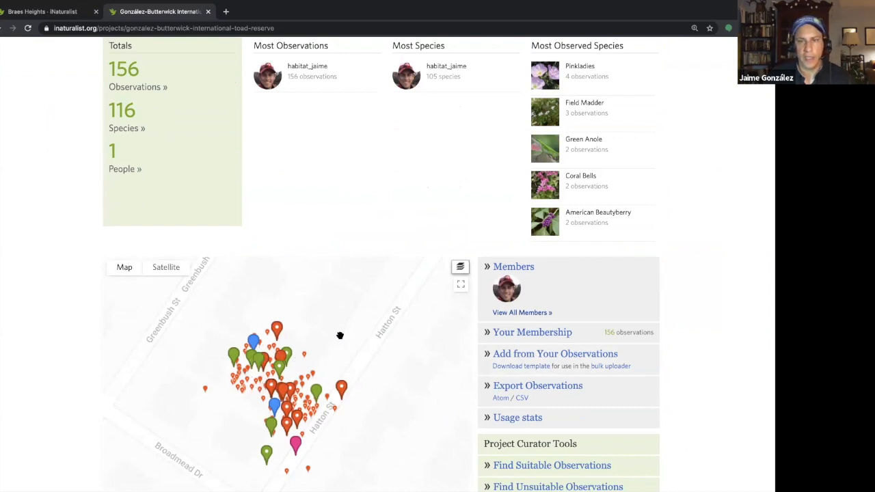
scroll(335, 336, up, 2)
drag(239, 368, 317, 336)
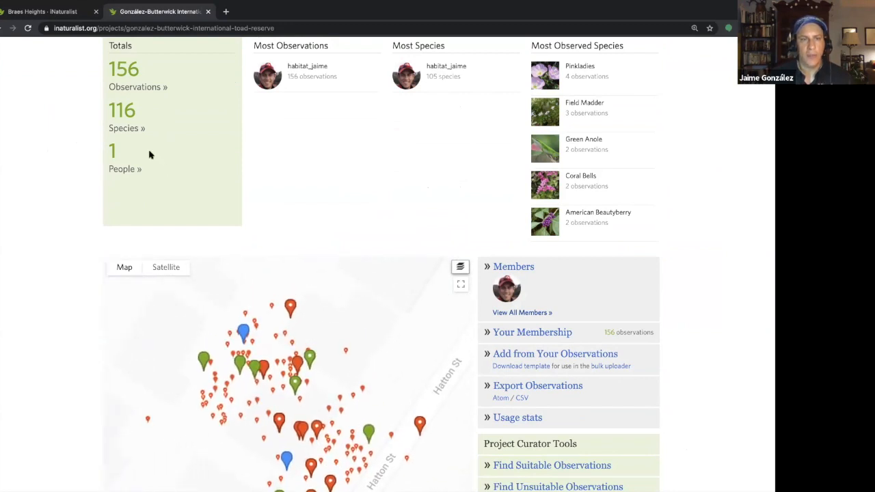
click(144, 87)
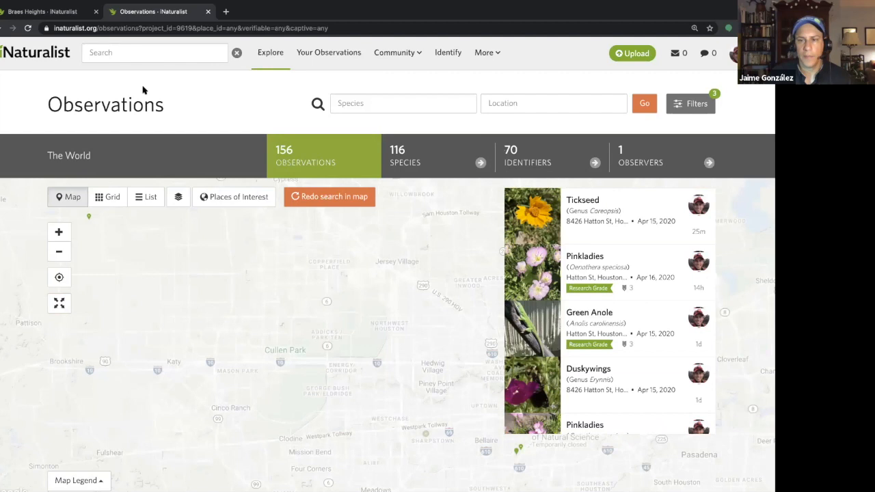
mouse_move(583, 249)
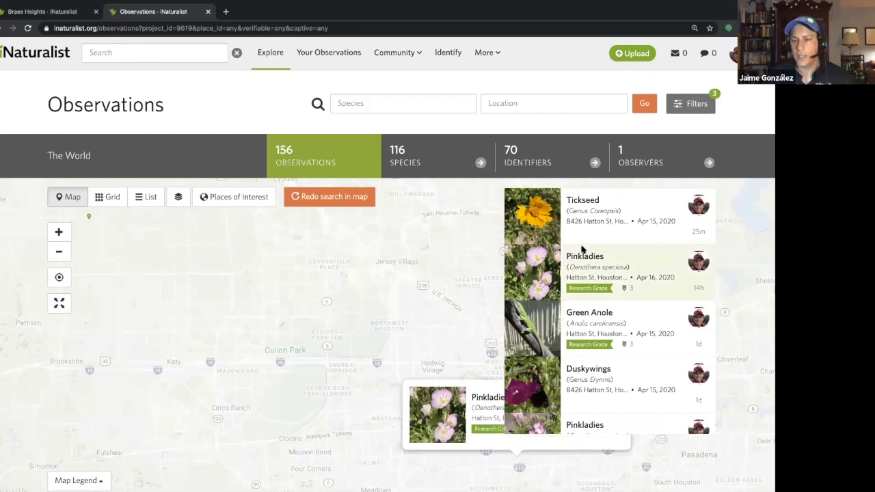